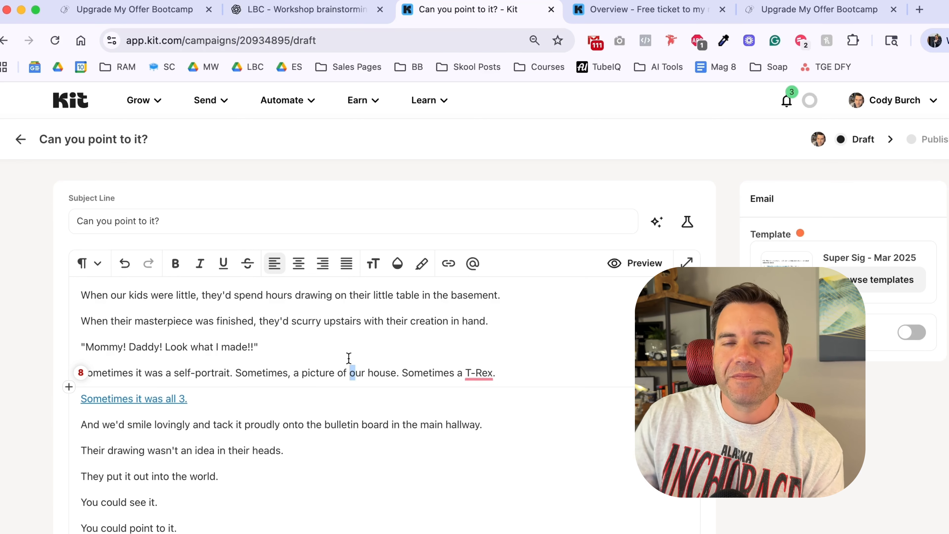
Step: Read through the email draft from its opening story to the list of recent offer promises
{"action": "scroll", "coordinate": [348, 358], "scroll_direction": "down", "scroll_amount": 1}
{"action": "left_click", "coordinate": [344, 358]}
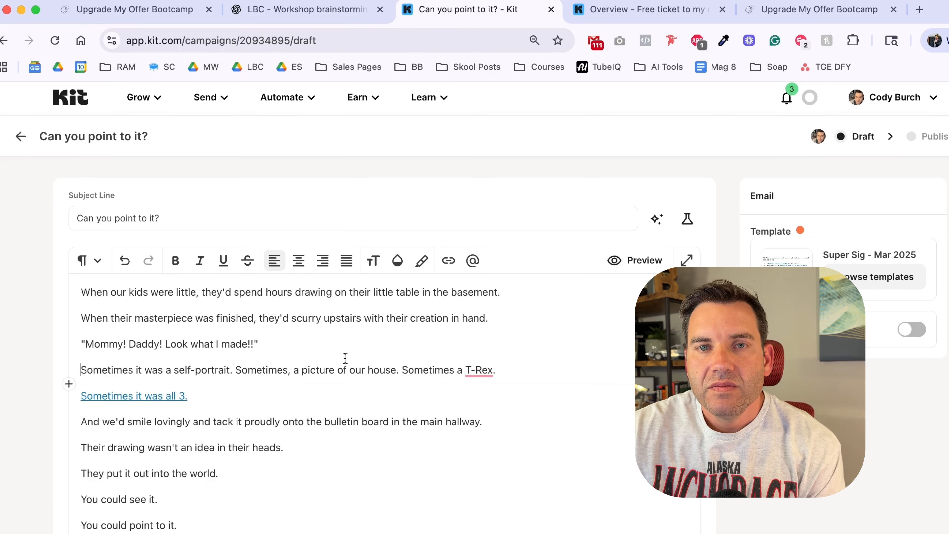
{"action": "scroll", "coordinate": [345, 358], "scroll_direction": "up", "scroll_amount": 1}
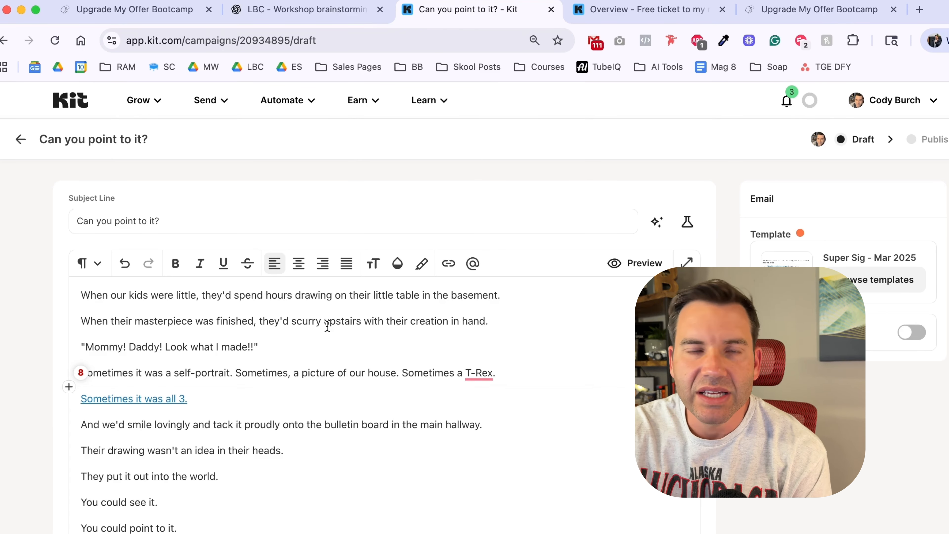
{"action": "scroll", "coordinate": [327, 325], "scroll_direction": "down", "scroll_amount": 1}
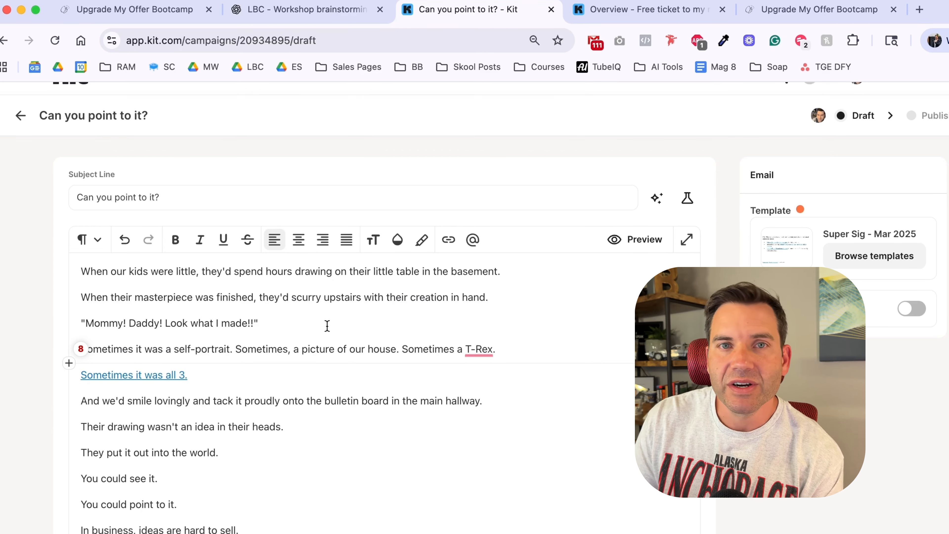
{"action": "scroll", "coordinate": [327, 326], "scroll_direction": "down", "scroll_amount": 15}
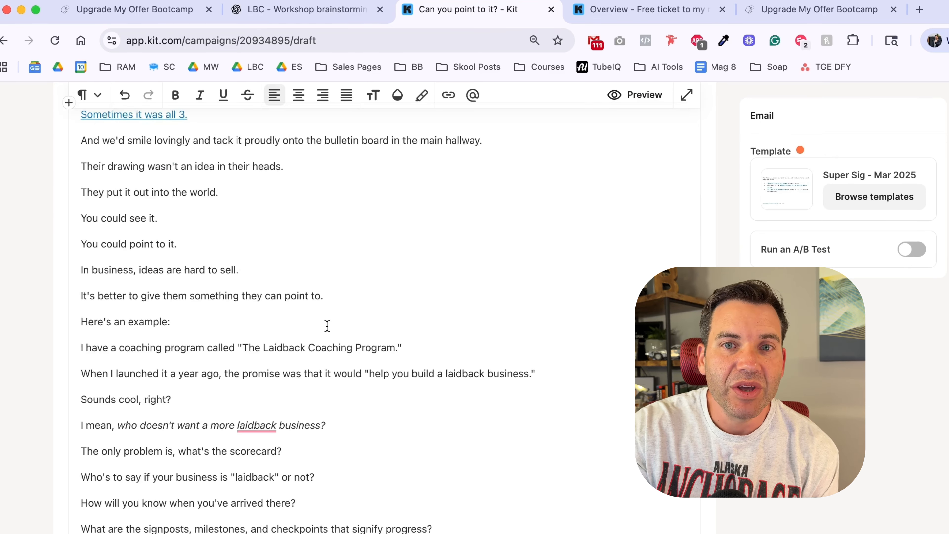
{"action": "scroll", "coordinate": [327, 325], "scroll_direction": "down", "scroll_amount": 3}
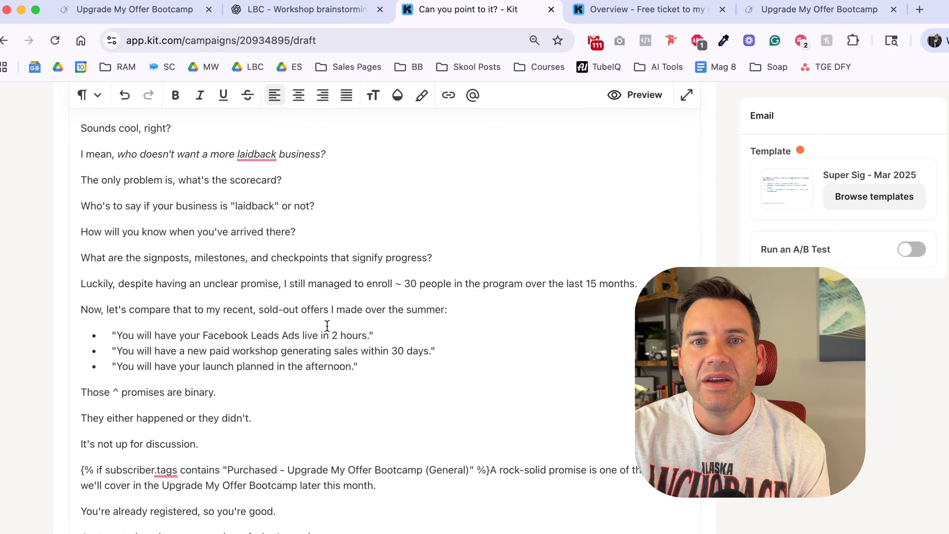
{"action": "scroll", "coordinate": [311, 341], "scroll_direction": "down", "scroll_amount": 1}
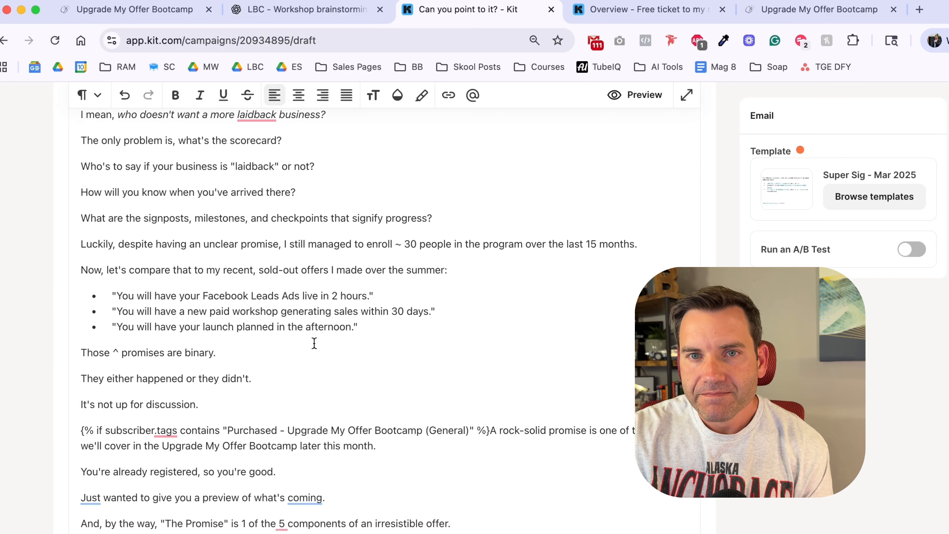
Step: Insert a subscriber tags conditional in a new paragraph after "It's not up for discussion."
{"action": "left_click", "coordinate": [222, 401]}
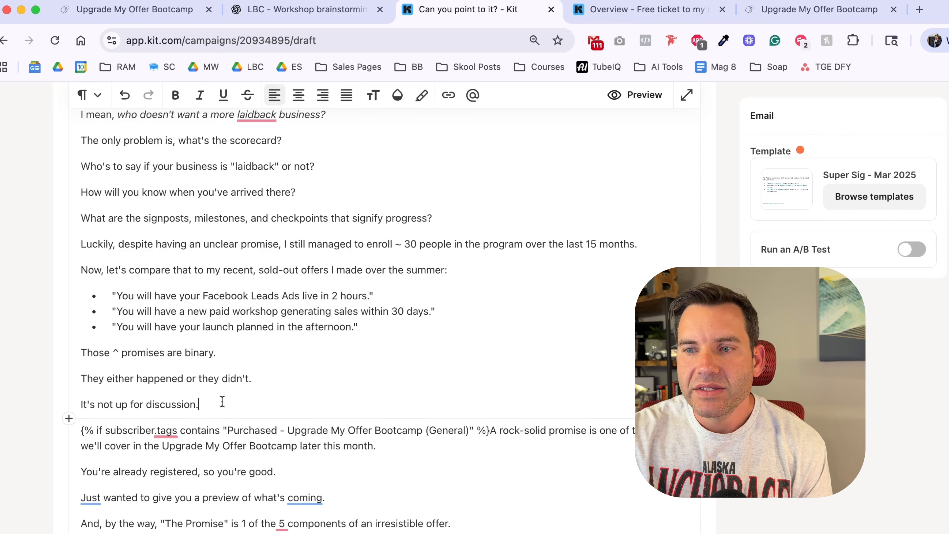
{"action": "key", "text": "Return"}
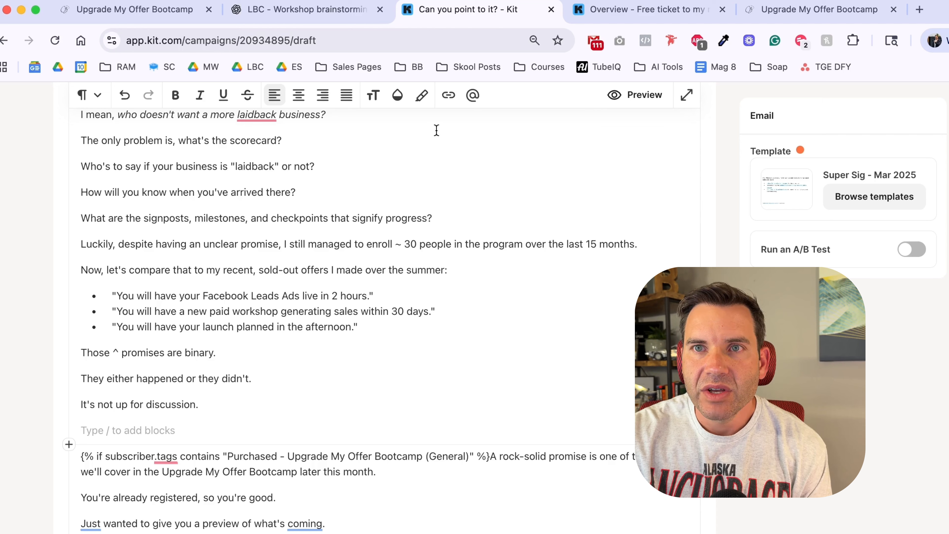
{"action": "left_click", "coordinate": [472, 95]}
{"action": "left_click", "coordinate": [484, 140]}
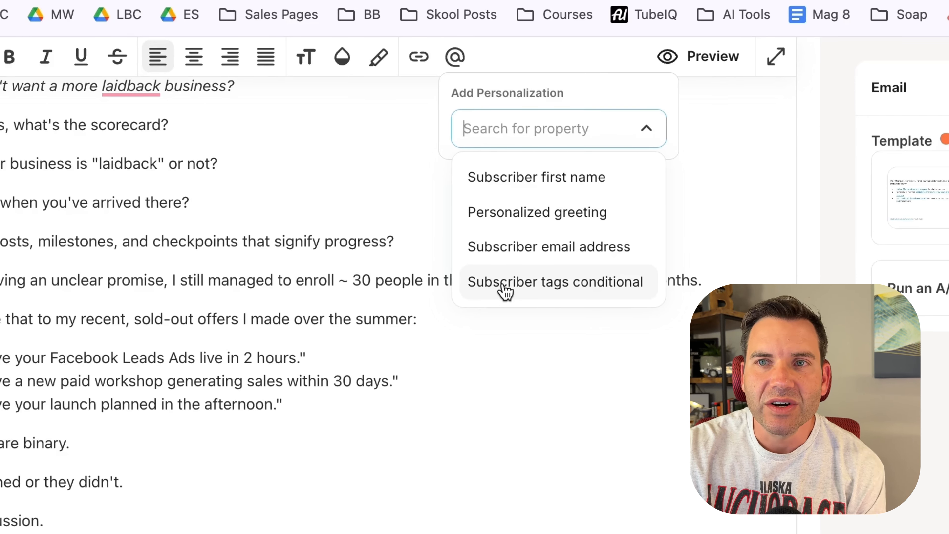
{"action": "left_click", "coordinate": [505, 291]}
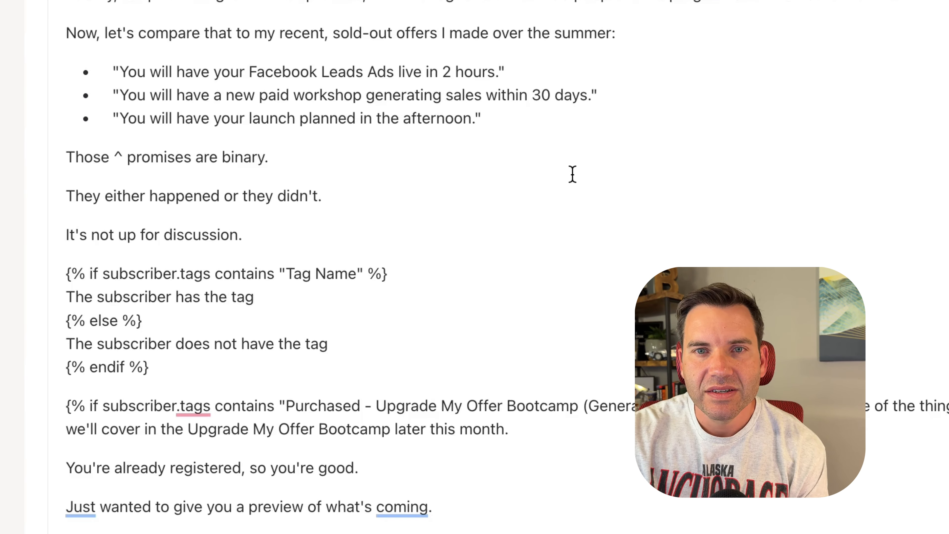
Step: Examine the inserted conditional's parts: the "Tag Name" placeholder, the has-tag text, the else line, the no-tag text and endif
{"action": "left_click_drag", "start_coordinate": [198, 367], "coordinate": [64, 282]}
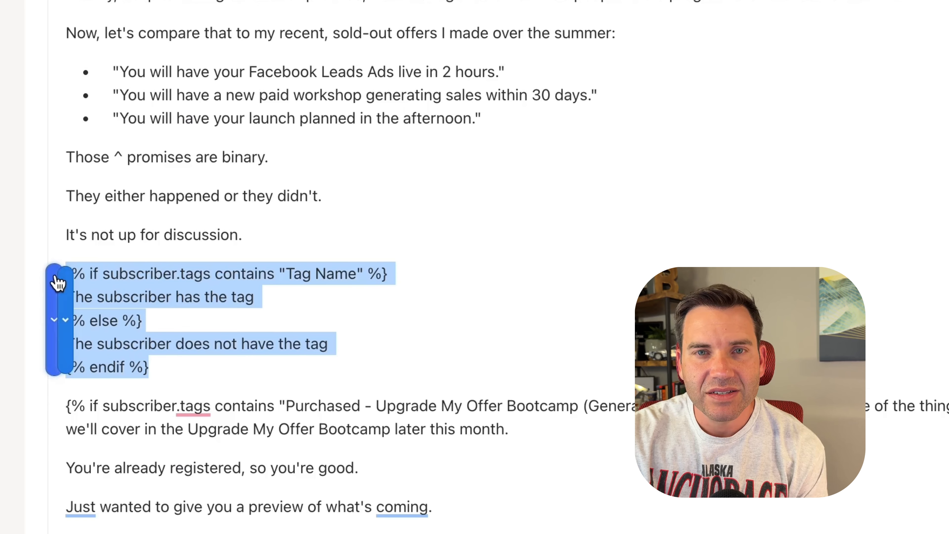
{"action": "left_click", "coordinate": [145, 297]}
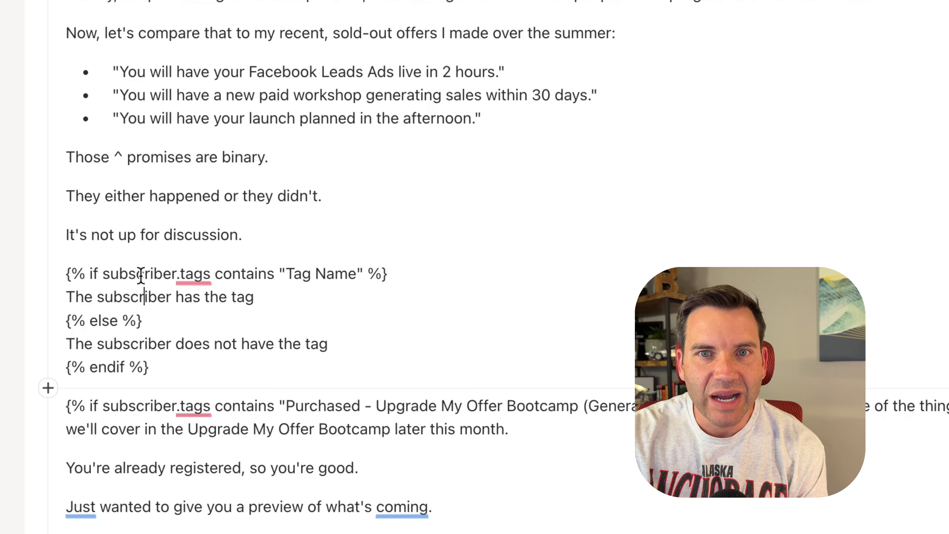
{"action": "left_click_drag", "start_coordinate": [285, 275], "coordinate": [352, 278]}
{"action": "left_click_drag", "start_coordinate": [253, 297], "coordinate": [87, 297]}
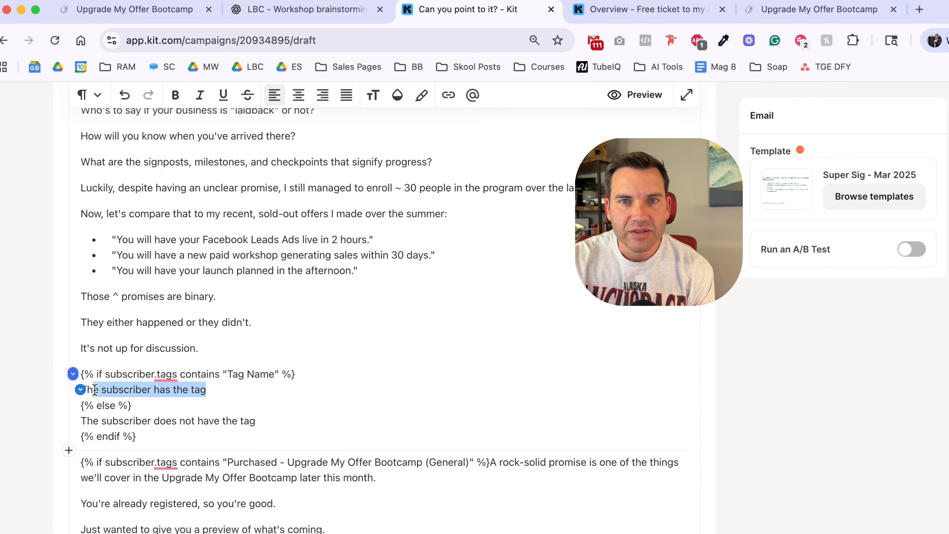
{"action": "left_click_drag", "start_coordinate": [94, 390], "coordinate": [81, 389]}
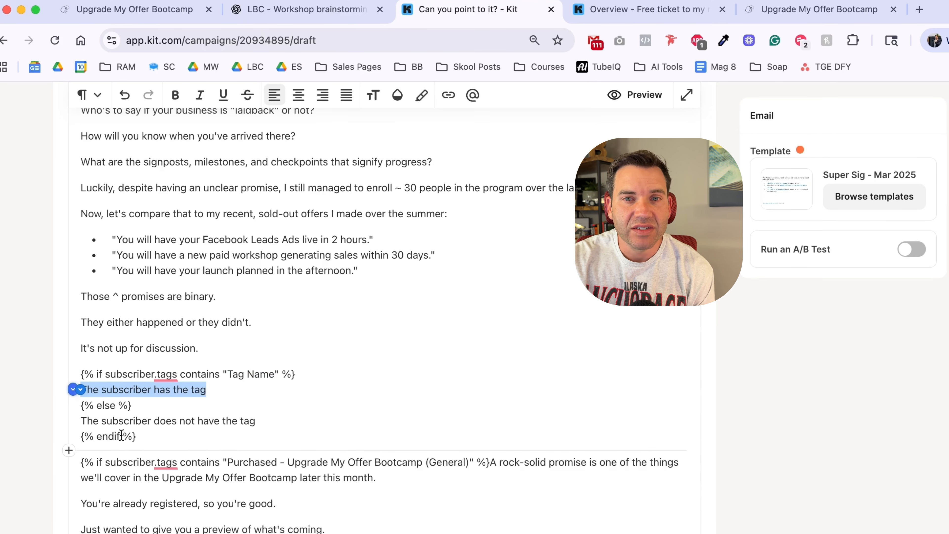
{"action": "double_click", "coordinate": [108, 405]}
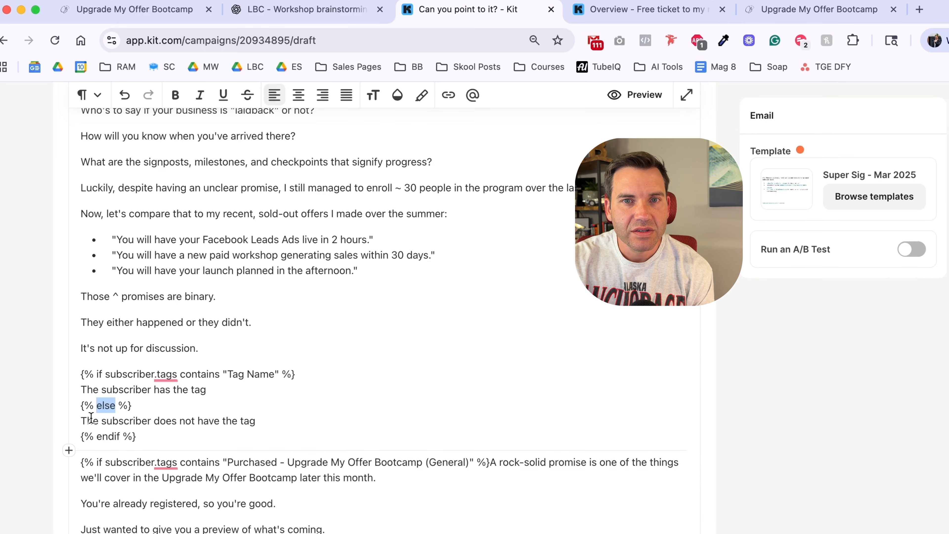
{"action": "left_click_drag", "start_coordinate": [81, 420], "coordinate": [259, 421]}
{"action": "left_click", "coordinate": [260, 421]}
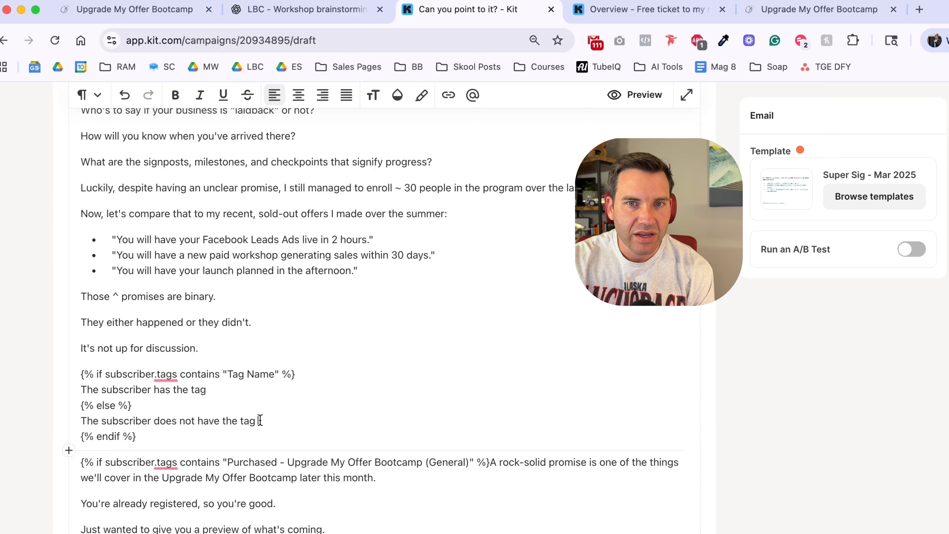
{"action": "double_click", "coordinate": [173, 420]}
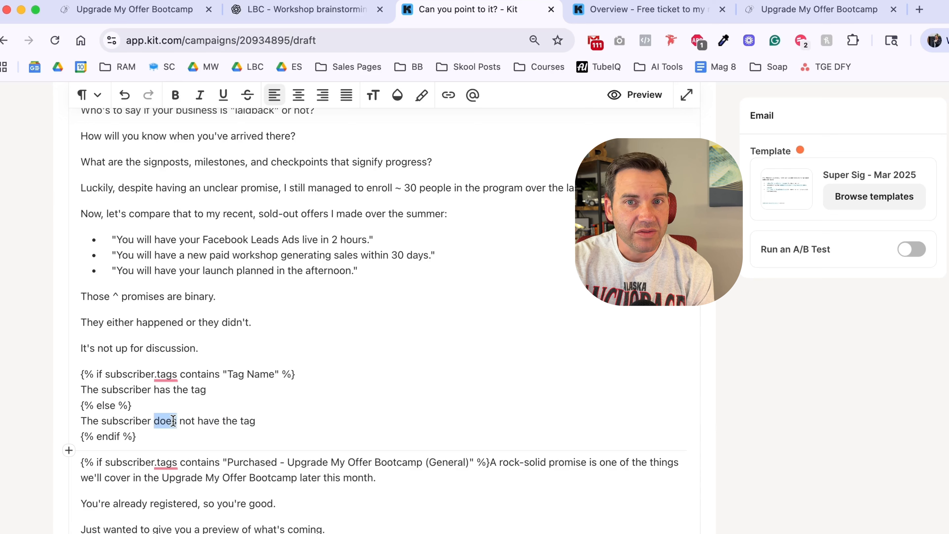
{"action": "triple_click", "coordinate": [173, 421]}
{"action": "left_click", "coordinate": [171, 420]}
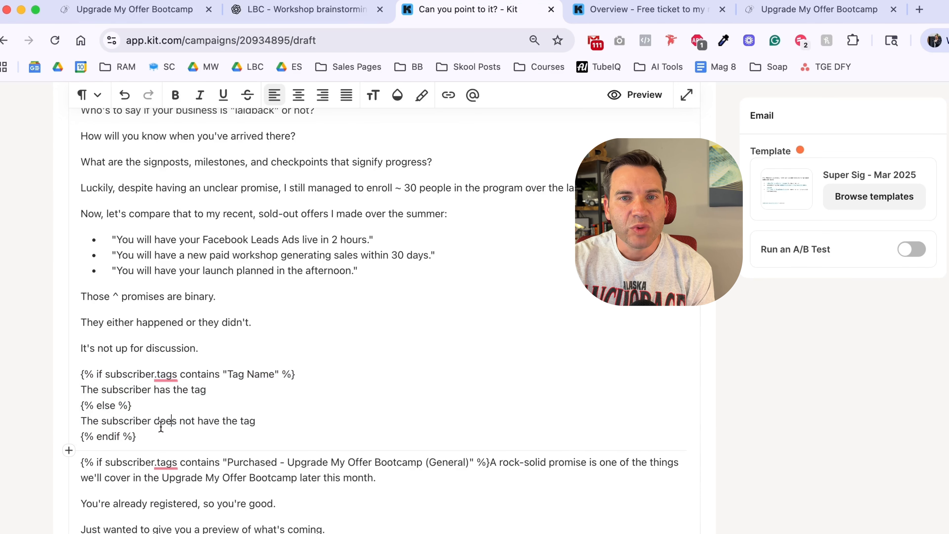
{"action": "left_click_drag", "start_coordinate": [137, 434], "coordinate": [79, 391]}
{"action": "left_click", "coordinate": [112, 389]}
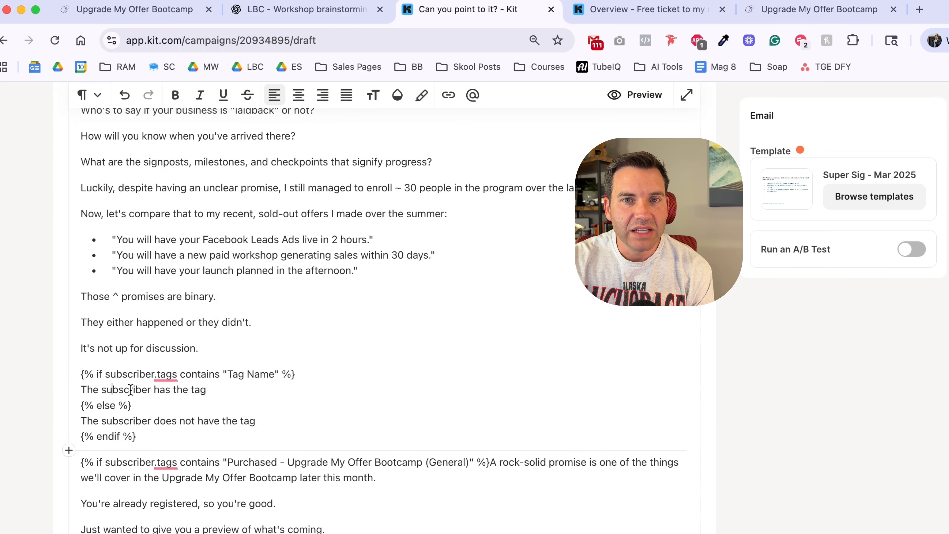
{"action": "left_click_drag", "start_coordinate": [228, 374], "coordinate": [274, 376]}
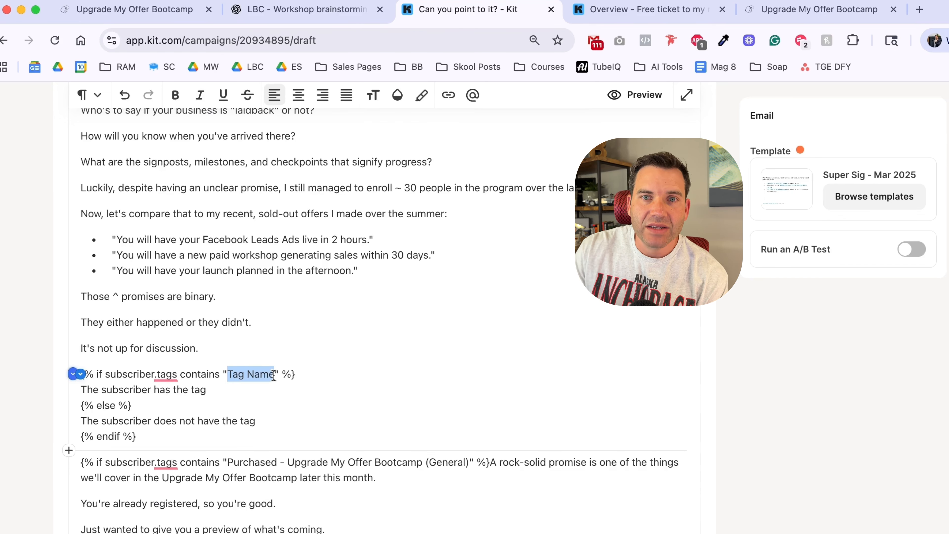
Step: Compare the "Tag Name" placeholder with the tag used in the existing "Purchased - Upgrade My Offer Bootcamp (General)" conditional
{"action": "scroll", "coordinate": [272, 374], "scroll_direction": "down", "scroll_amount": 1}
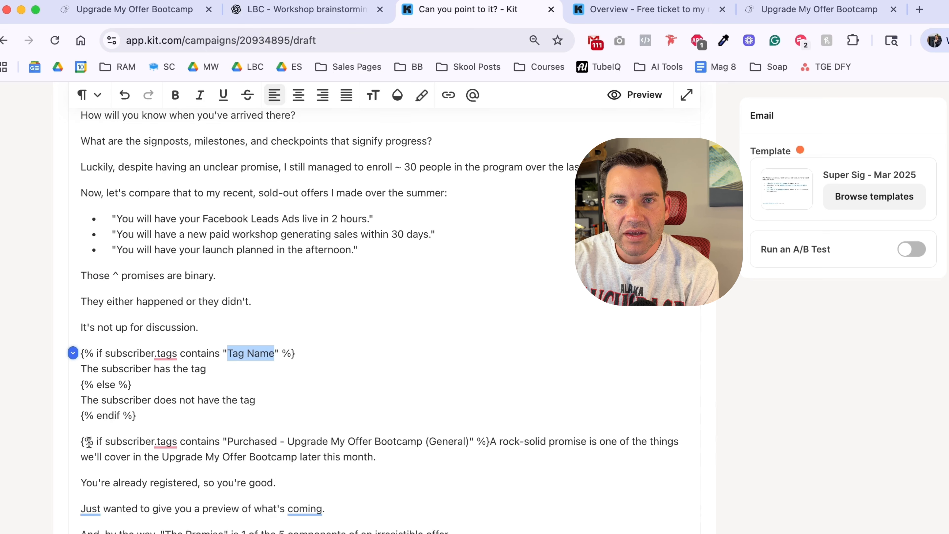
{"action": "left_click_drag", "start_coordinate": [93, 442], "coordinate": [216, 442]}
{"action": "left_click", "coordinate": [214, 442]}
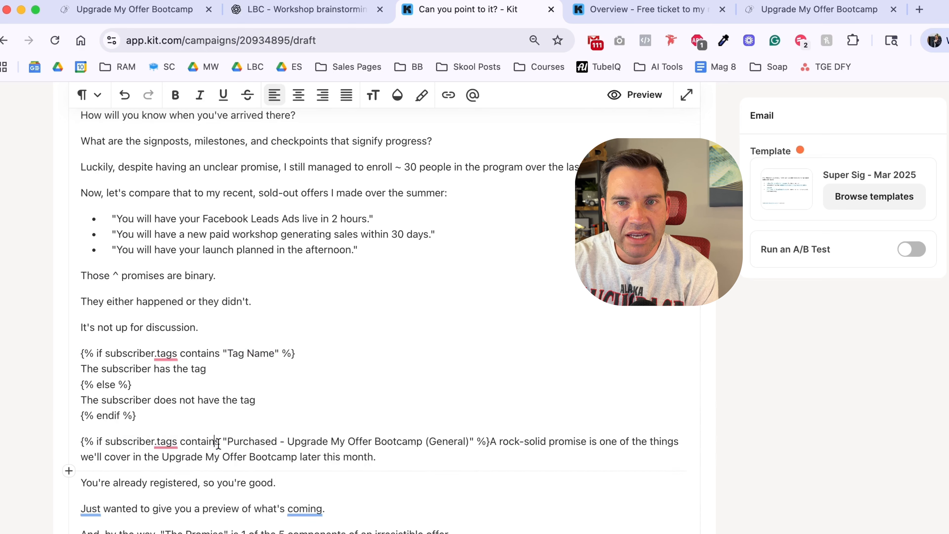
{"action": "left_click_drag", "start_coordinate": [233, 355], "coordinate": [254, 355]}
{"action": "left_click_drag", "start_coordinate": [227, 441], "coordinate": [468, 447]}
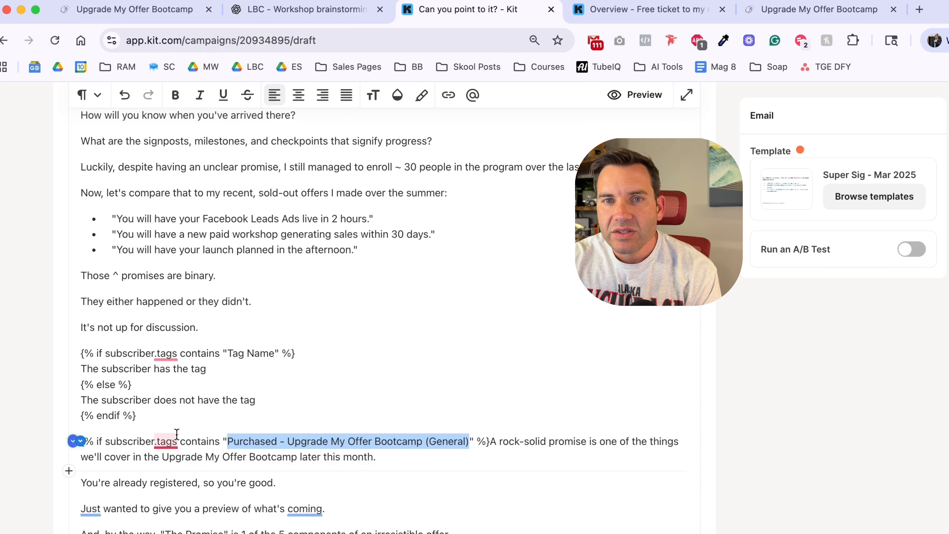
Step: Delete the inserted placeholder conditional's text after the first letter of its has-tag line, through endif
{"action": "scroll", "coordinate": [289, 219], "scroll_direction": "down", "scroll_amount": 1}
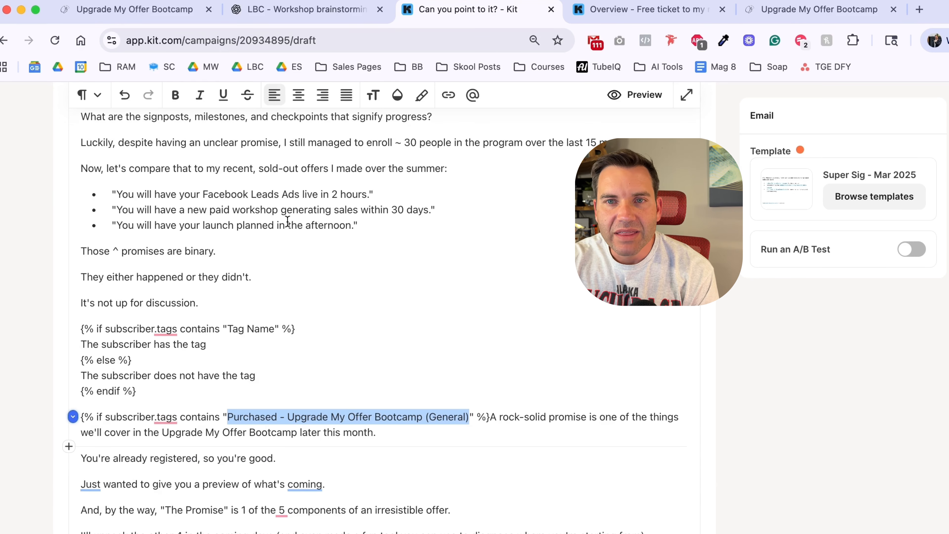
{"action": "left_click_drag", "start_coordinate": [157, 388], "coordinate": [92, 338]}
{"action": "key", "text": "BackSpace"}
{"action": "key", "text": "BackSpace"}
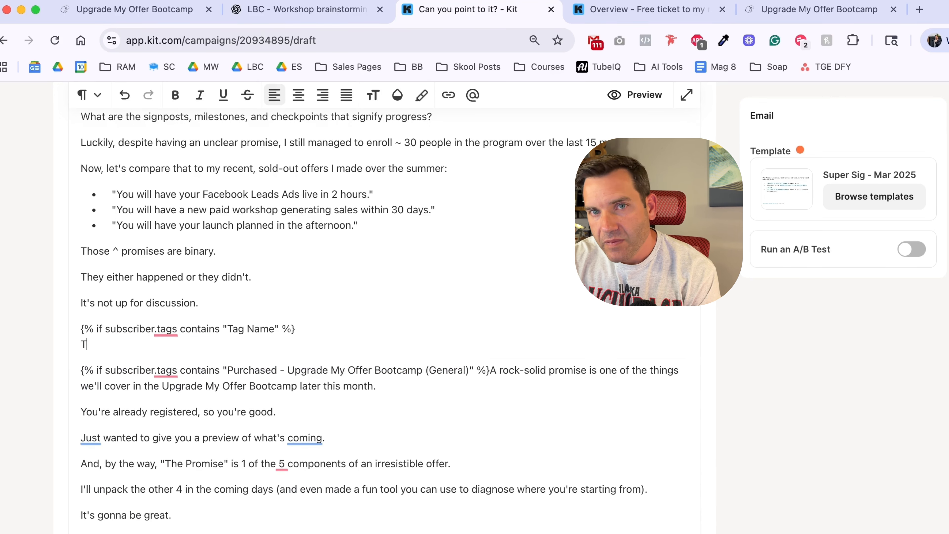
Step: Examine the shared text above the existing conditional, its message for bootcamp buyers, and its else message for subscribers without the tag
{"action": "scroll", "coordinate": [91, 339], "scroll_direction": "up", "scroll_amount": 3}
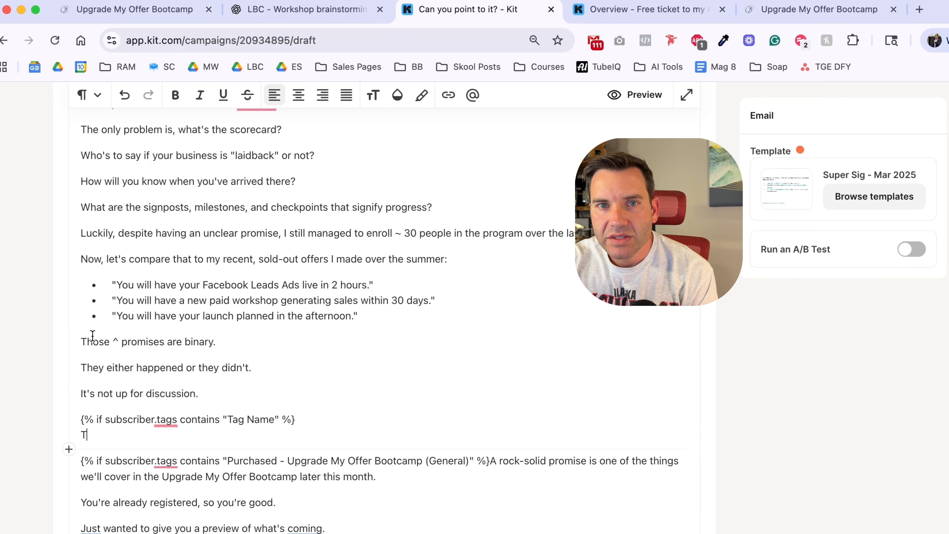
{"action": "left_click_drag", "start_coordinate": [81, 341], "coordinate": [229, 340]}
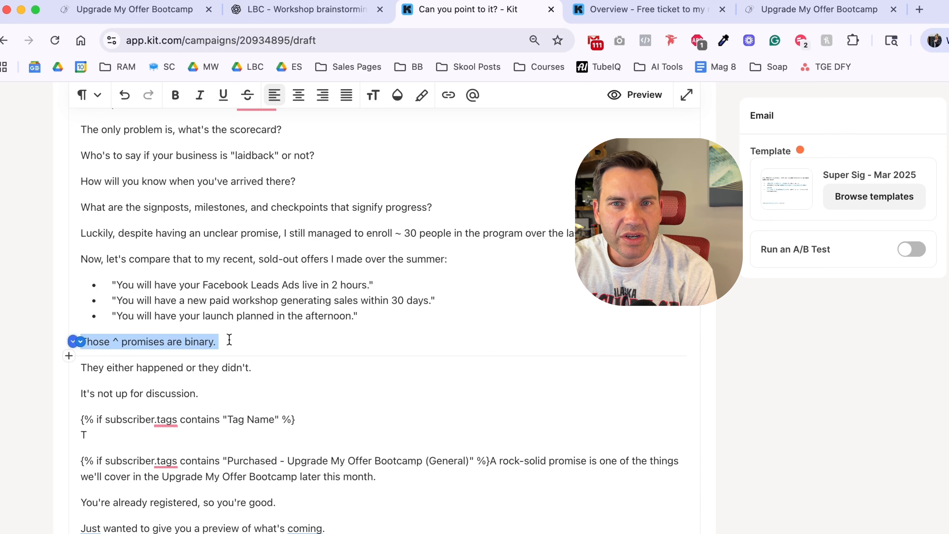
{"action": "scroll", "coordinate": [137, 400], "scroll_direction": "down", "scroll_amount": 3}
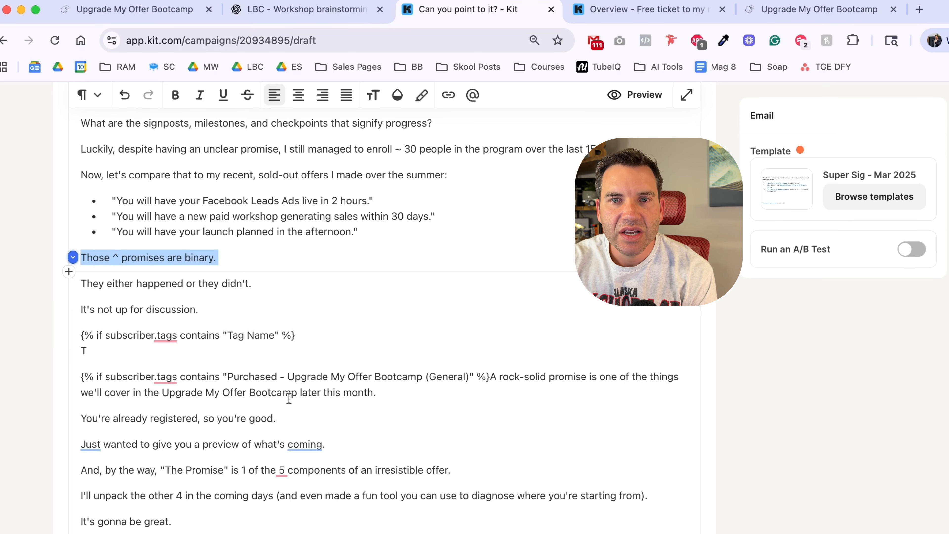
{"action": "left_click_drag", "start_coordinate": [489, 376], "coordinate": [491, 395]}
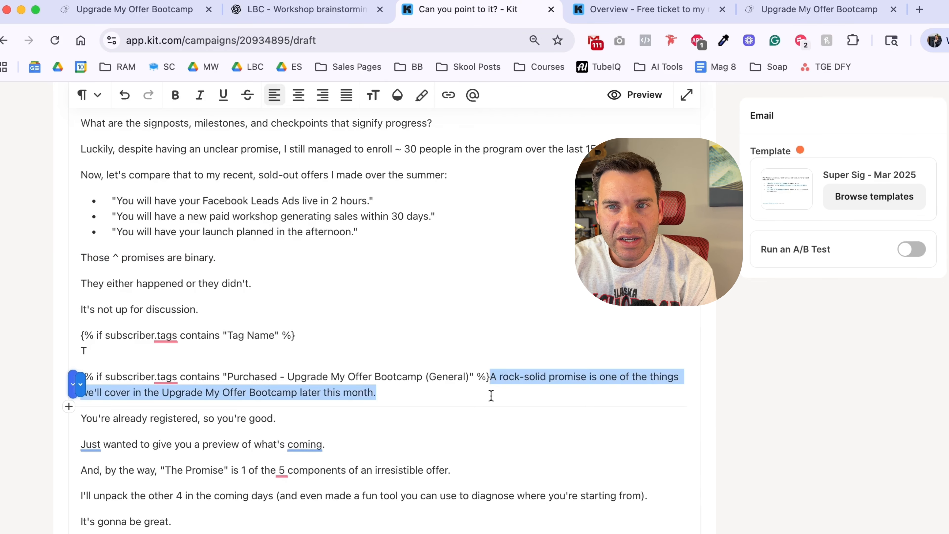
{"action": "scroll", "coordinate": [491, 396], "scroll_direction": "down", "scroll_amount": 1}
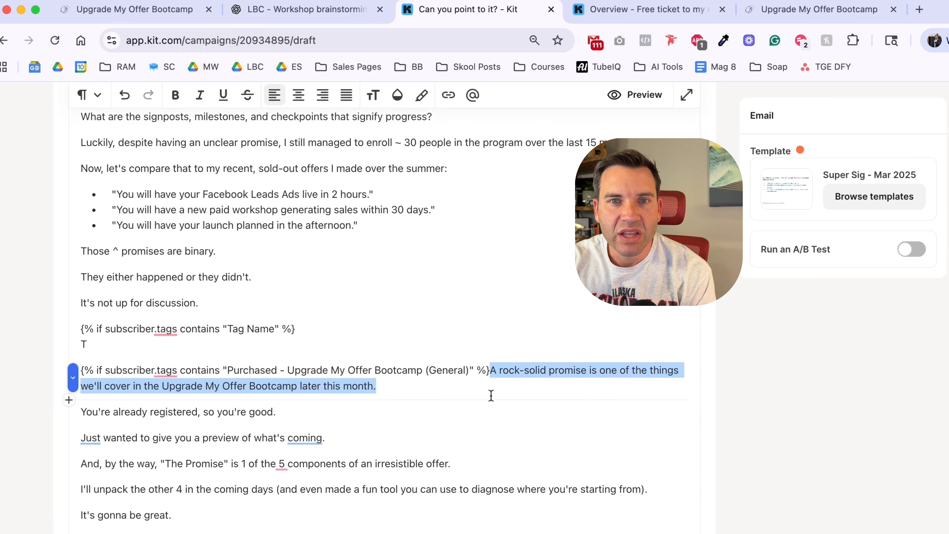
{"action": "triple_click", "coordinate": [284, 411]}
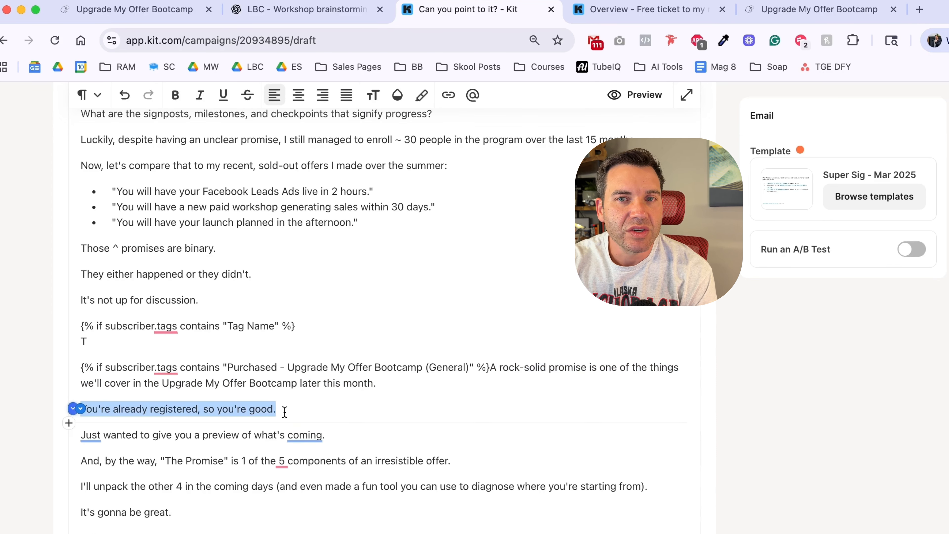
{"action": "scroll", "coordinate": [285, 412], "scroll_direction": "down", "scroll_amount": 4}
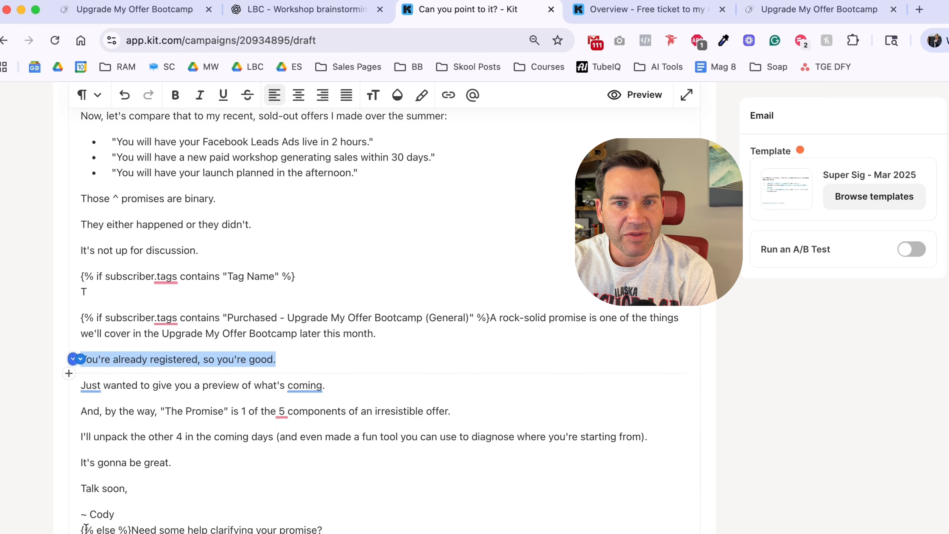
{"action": "left_click", "coordinate": [116, 514]}
{"action": "left_click_drag", "start_coordinate": [116, 514], "coordinate": [489, 315]}
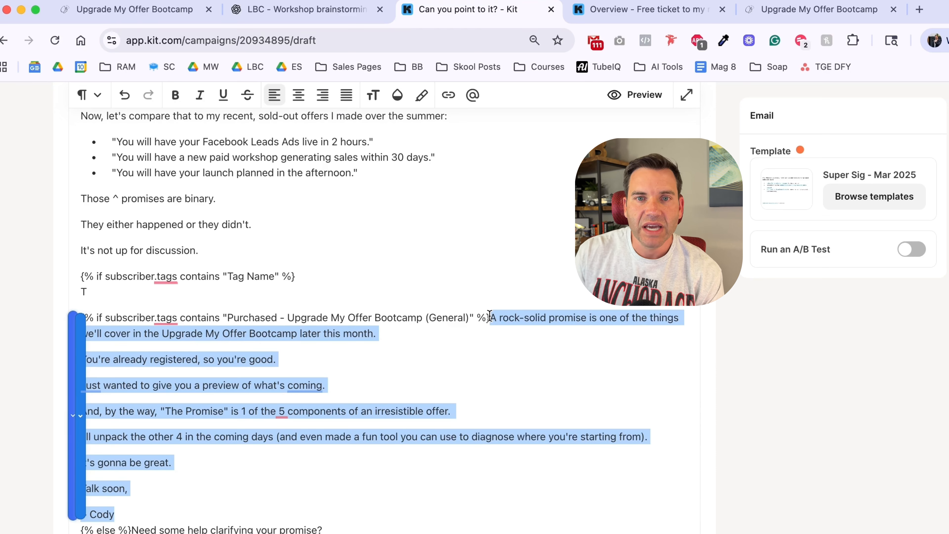
{"action": "scroll", "coordinate": [489, 315], "scroll_direction": "down", "scroll_amount": 5}
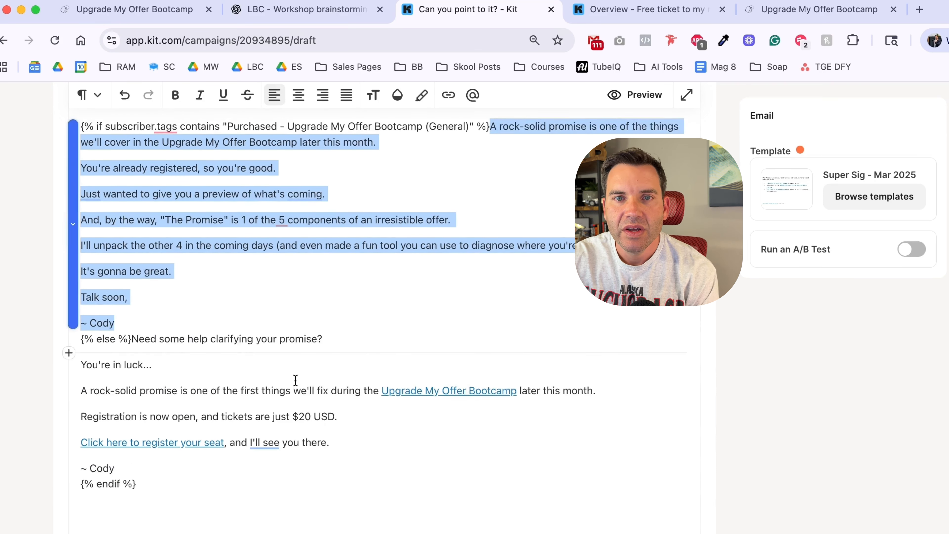
{"action": "left_click_drag", "start_coordinate": [133, 348], "coordinate": [180, 488]}
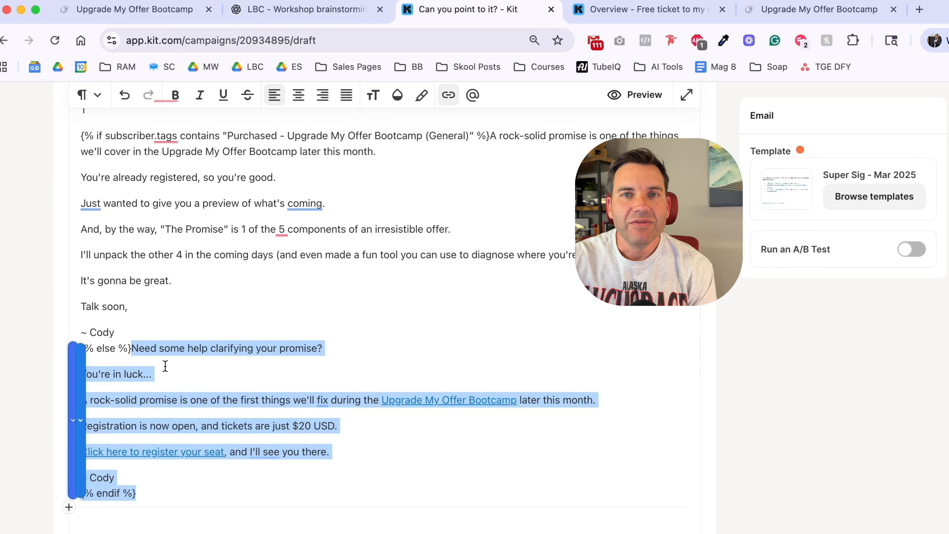
Step: Highlight the shared email text from the bulleted promises through "It's not up for discussion." above the conditionals
{"action": "scroll", "coordinate": [165, 366], "scroll_direction": "up", "scroll_amount": 10}
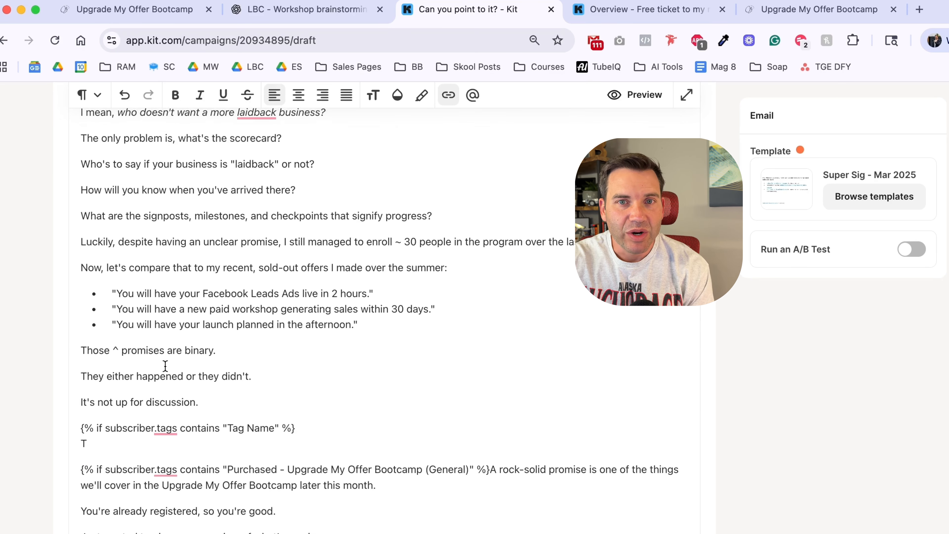
{"action": "scroll", "coordinate": [157, 368], "scroll_direction": "up", "scroll_amount": 2}
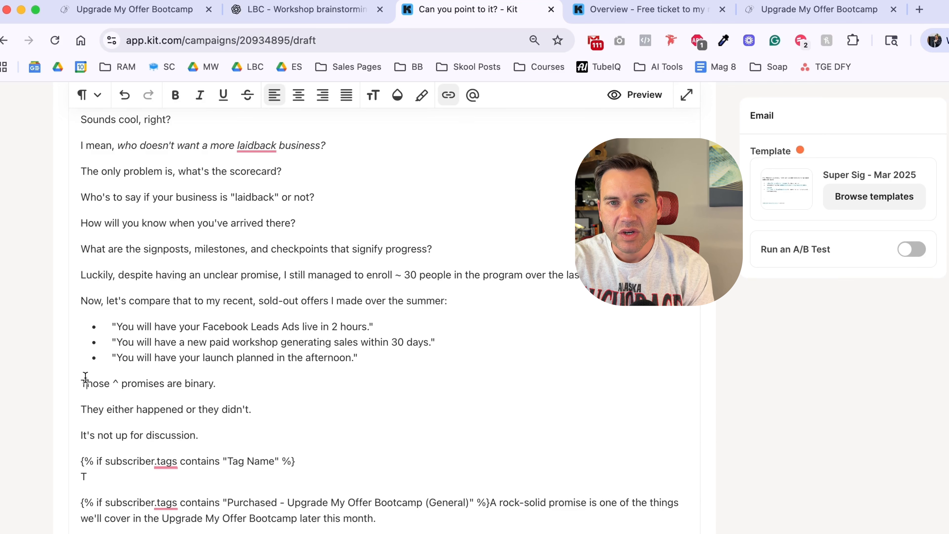
{"action": "left_click_drag", "start_coordinate": [121, 327], "coordinate": [309, 430]}
Step: Review the else message for non-buyers, from "Need some help clarifying your promise?" through the bootcamp link, ticket offer and seat registration link
{"action": "scroll", "coordinate": [309, 431], "scroll_direction": "down", "scroll_amount": 10}
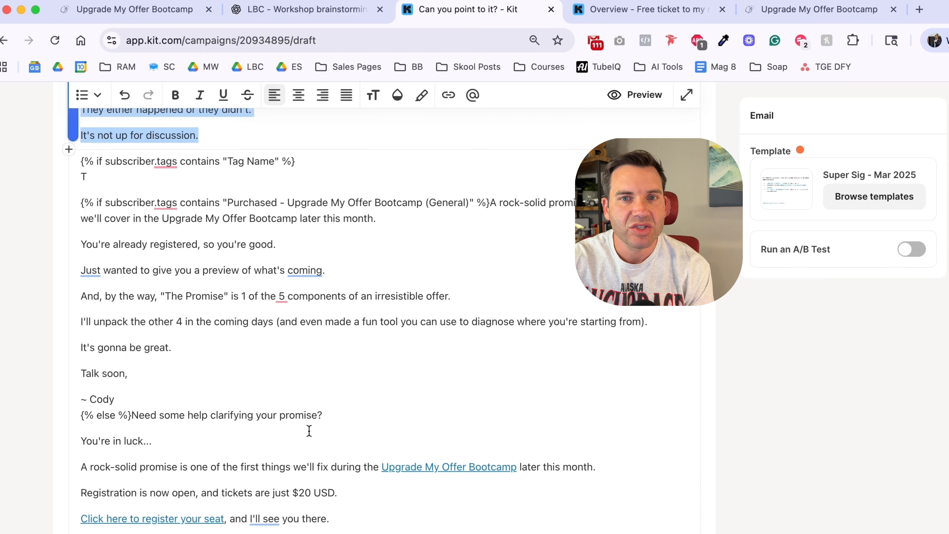
{"action": "left_click_drag", "start_coordinate": [132, 415], "coordinate": [346, 418]}
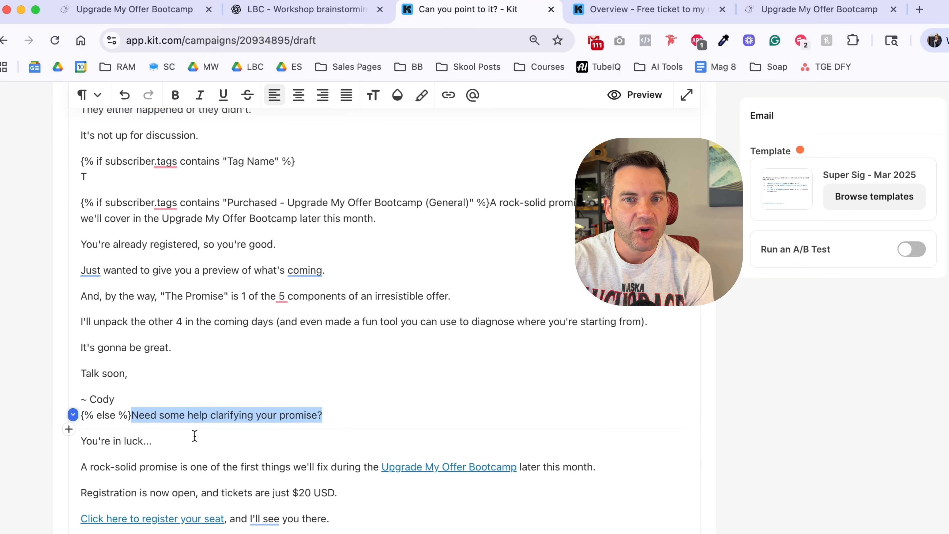
{"action": "scroll", "coordinate": [191, 438], "scroll_direction": "down", "scroll_amount": 1}
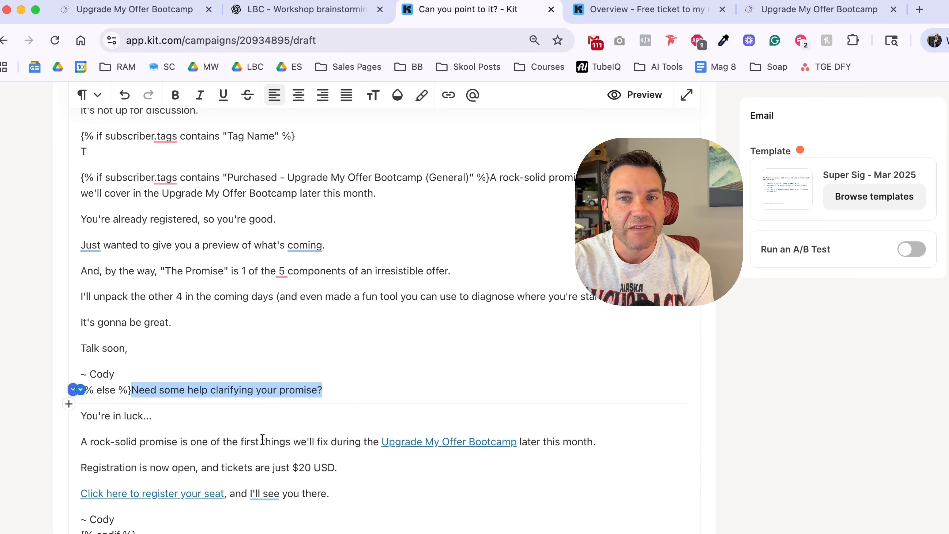
{"action": "mouse_move", "coordinate": [343, 443]}
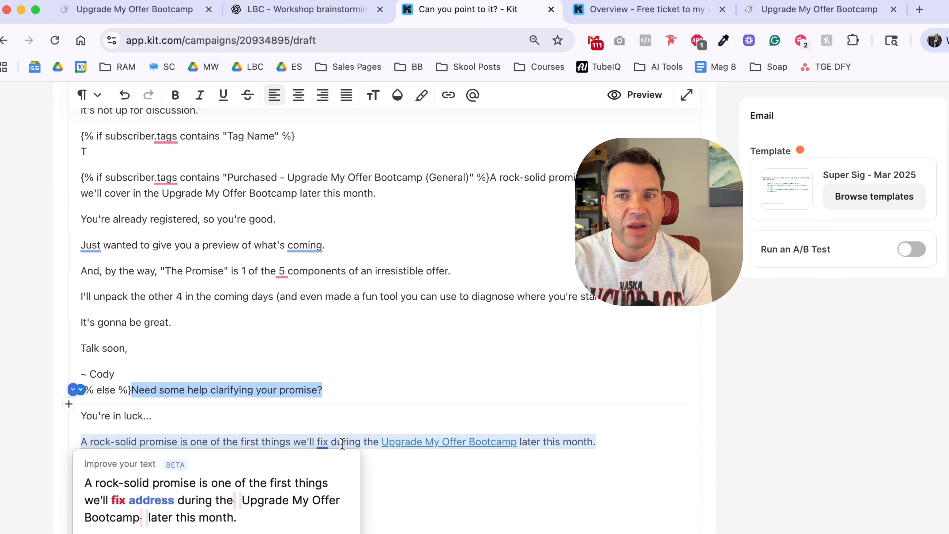
{"action": "left_click", "coordinate": [499, 462]}
{"action": "scroll", "coordinate": [436, 467], "scroll_direction": "down", "scroll_amount": 1}
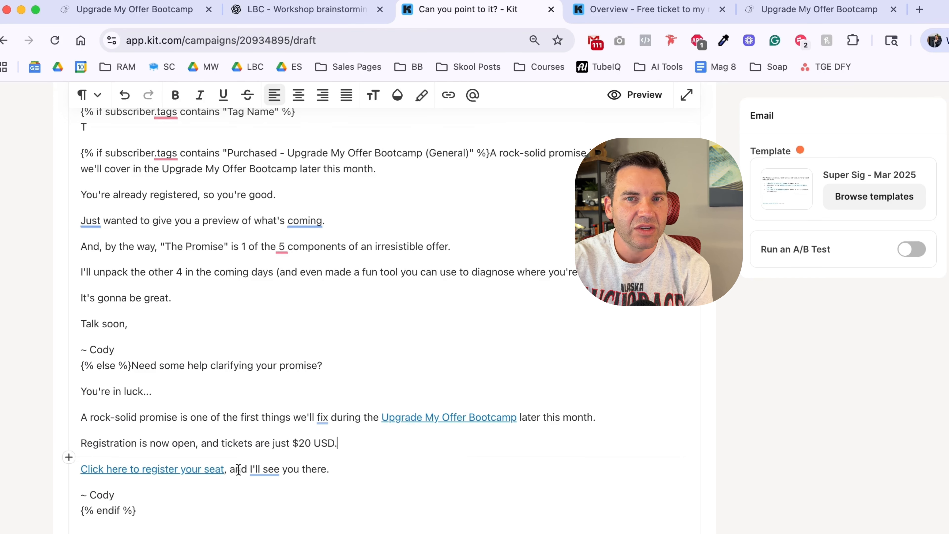
{"action": "left_click", "coordinate": [120, 470]}
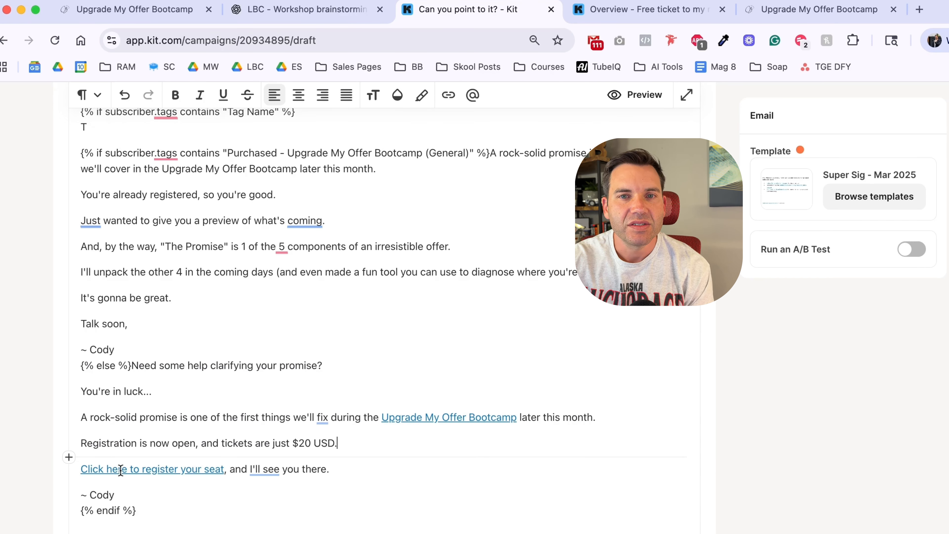